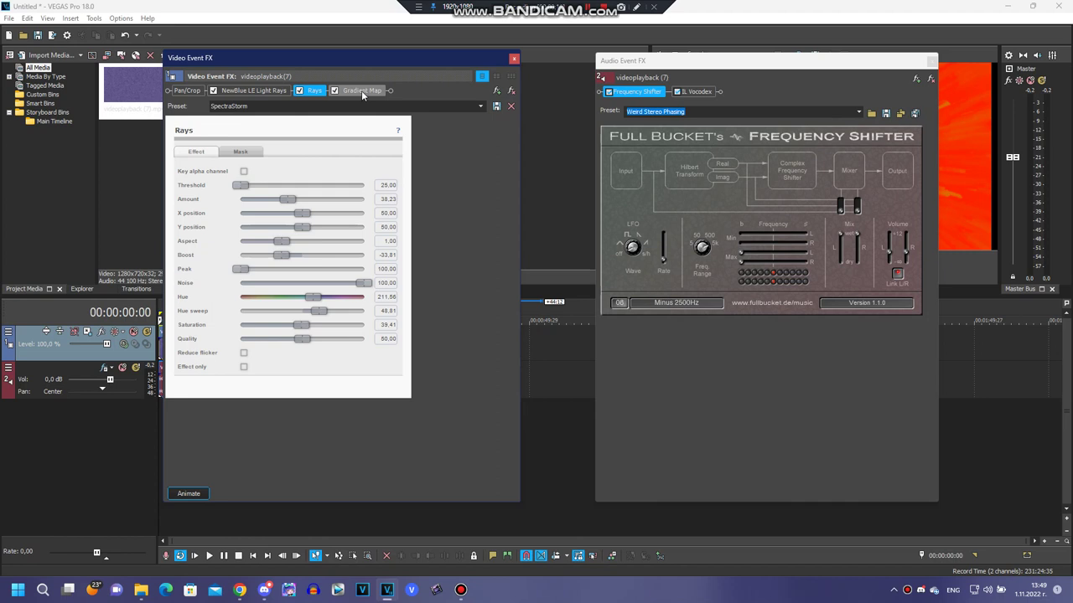
Review the colour points of the Gradient Map video effect with the SpectraHalloweenStorm preset, from first to last.
click(361, 91)
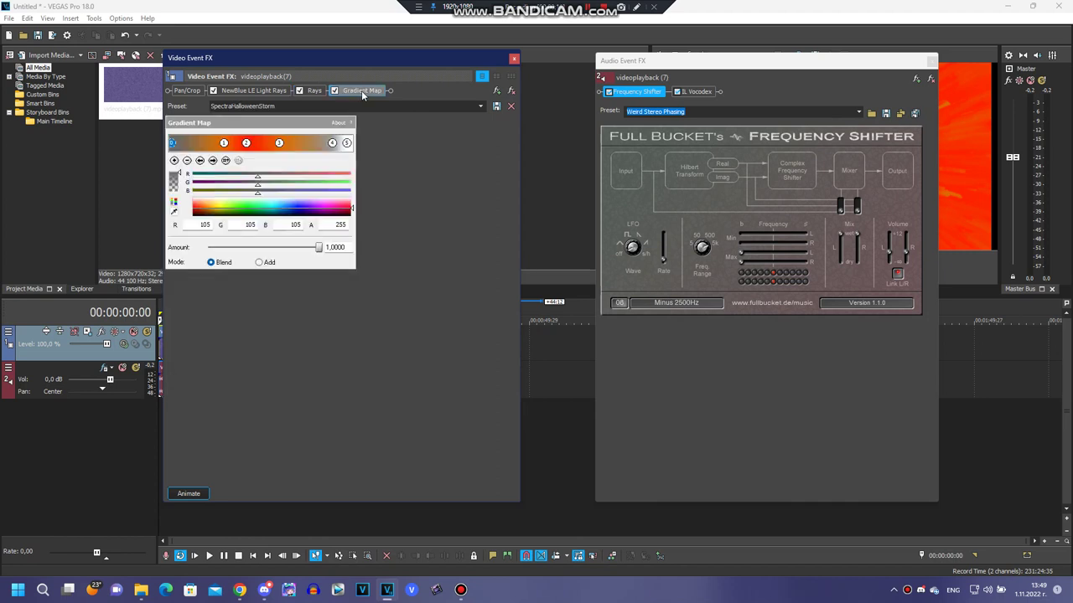
click(212, 161)
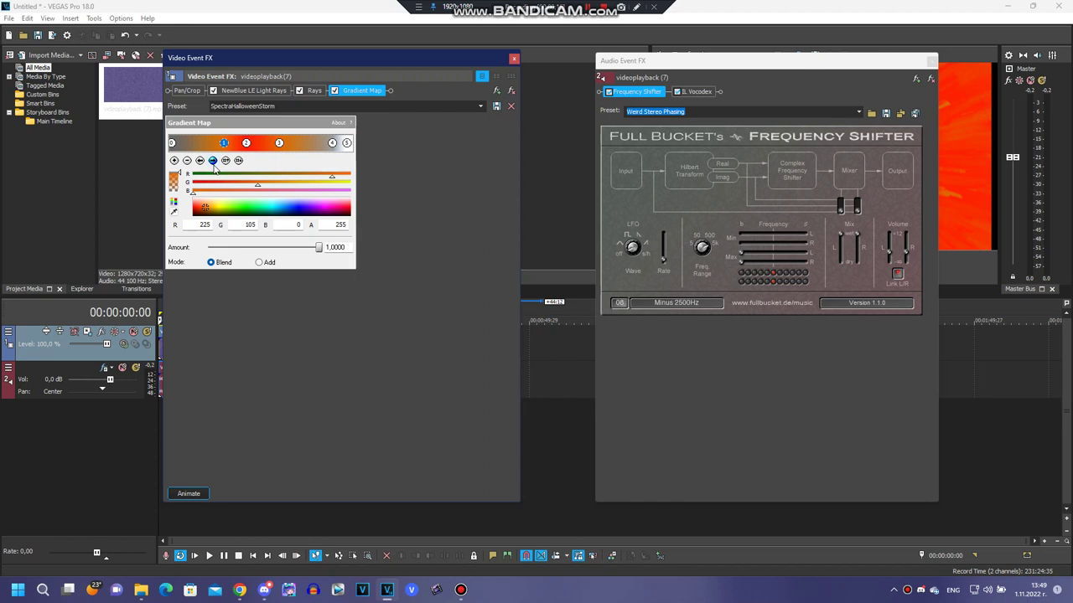
click(213, 163)
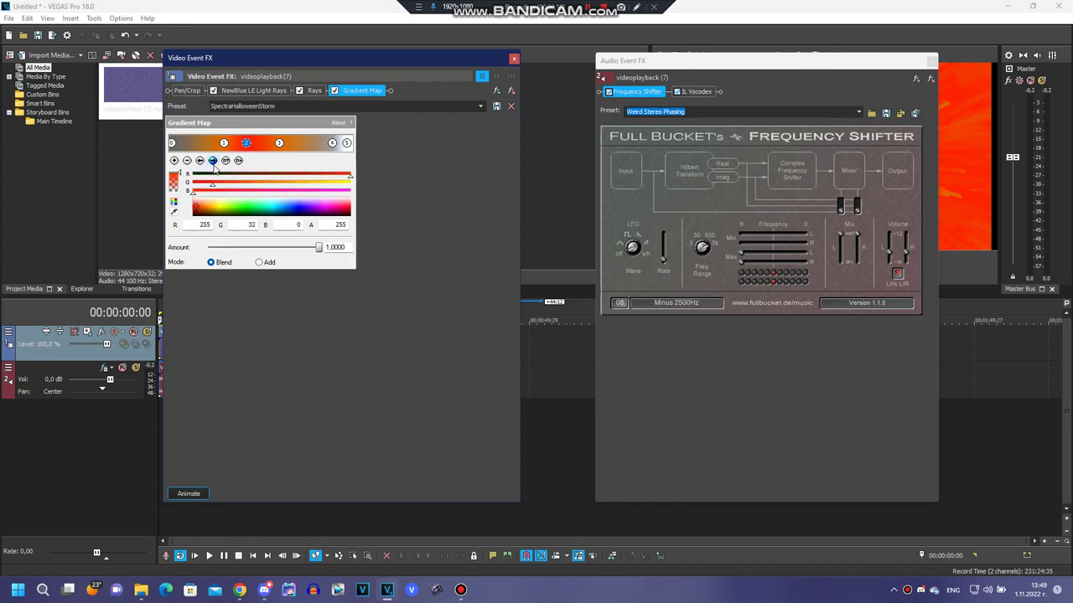
click(214, 164)
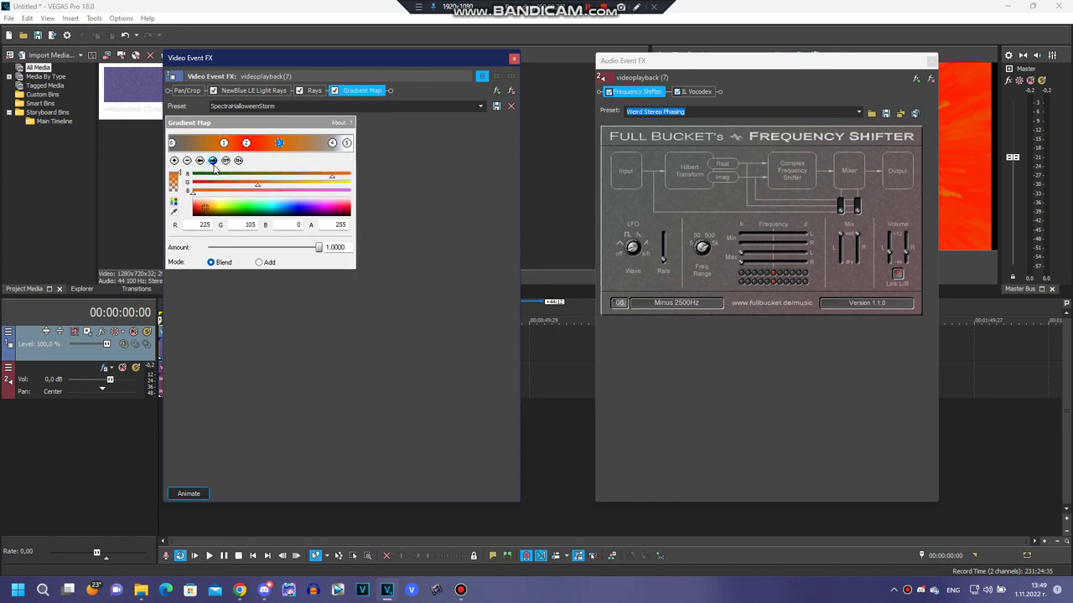
click(214, 163)
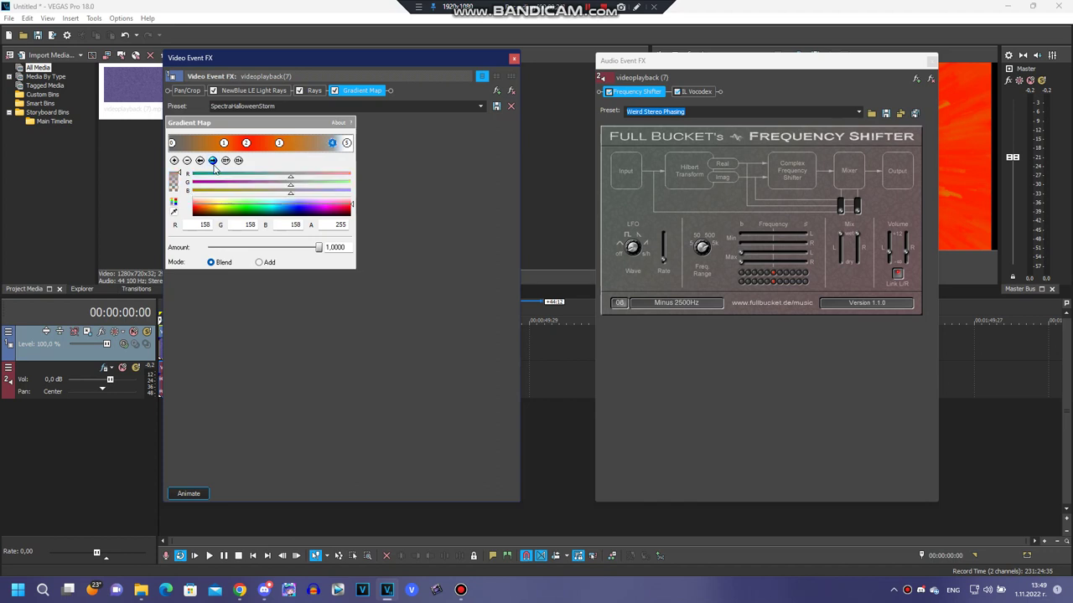
click(213, 163)
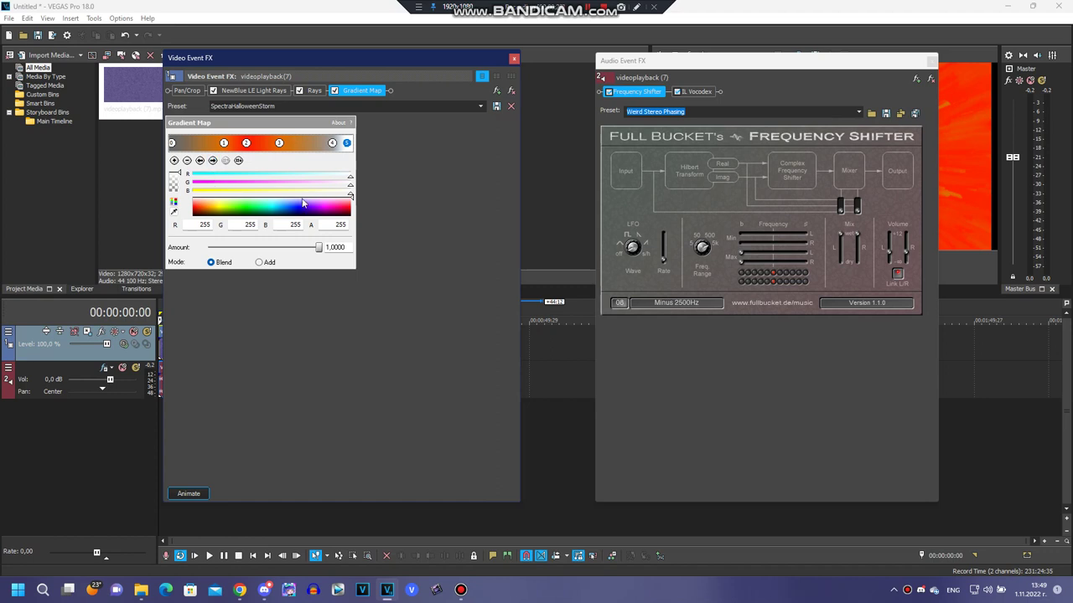
View the IL Vocodex settings in the audio event's effect chain that starts with Frequency Shifter.
click(671, 356)
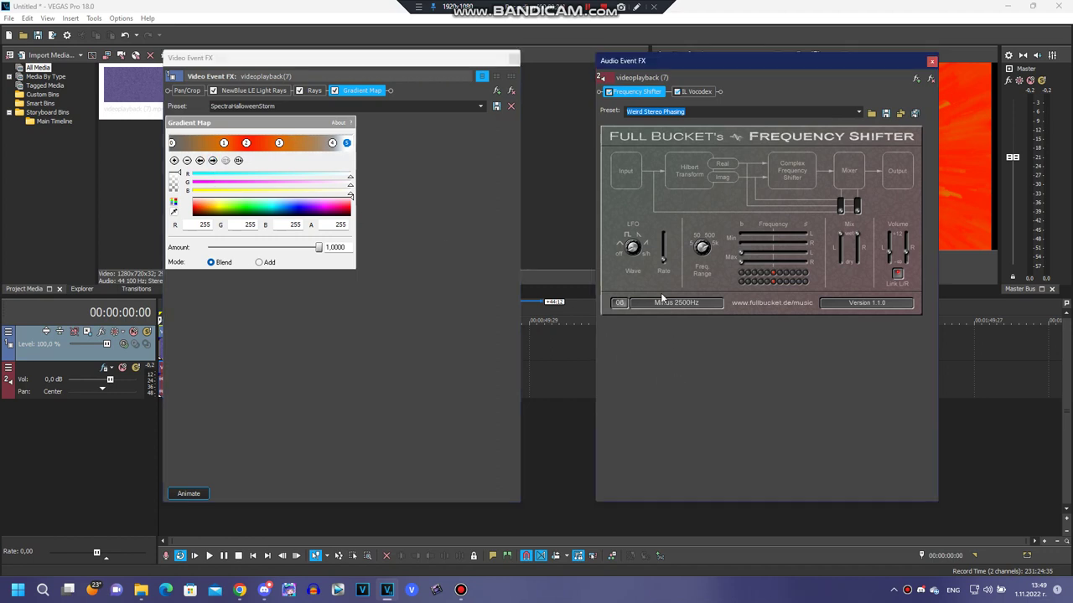
click(700, 94)
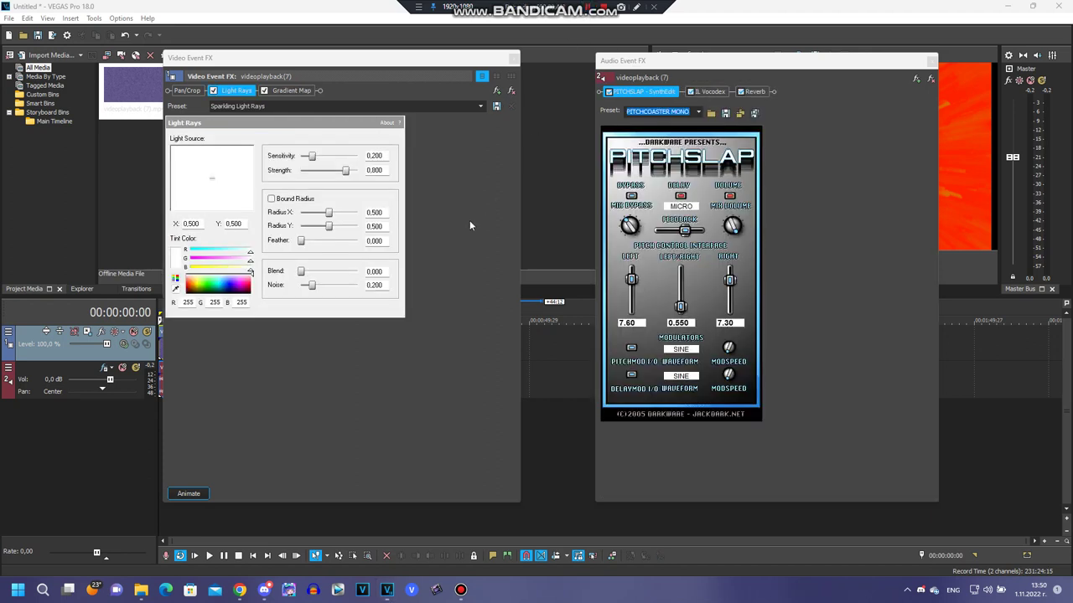
Review every colour point of the Gradient Map effect that follows Light Rays, using the SparklingHalloweenHarsh preset.
click(436, 242)
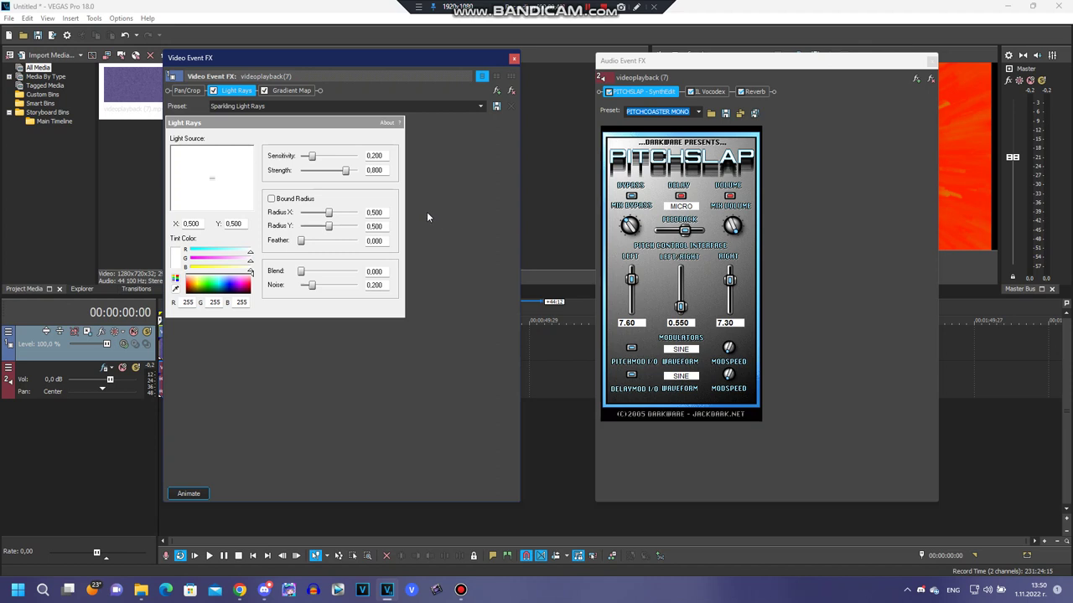
click(294, 94)
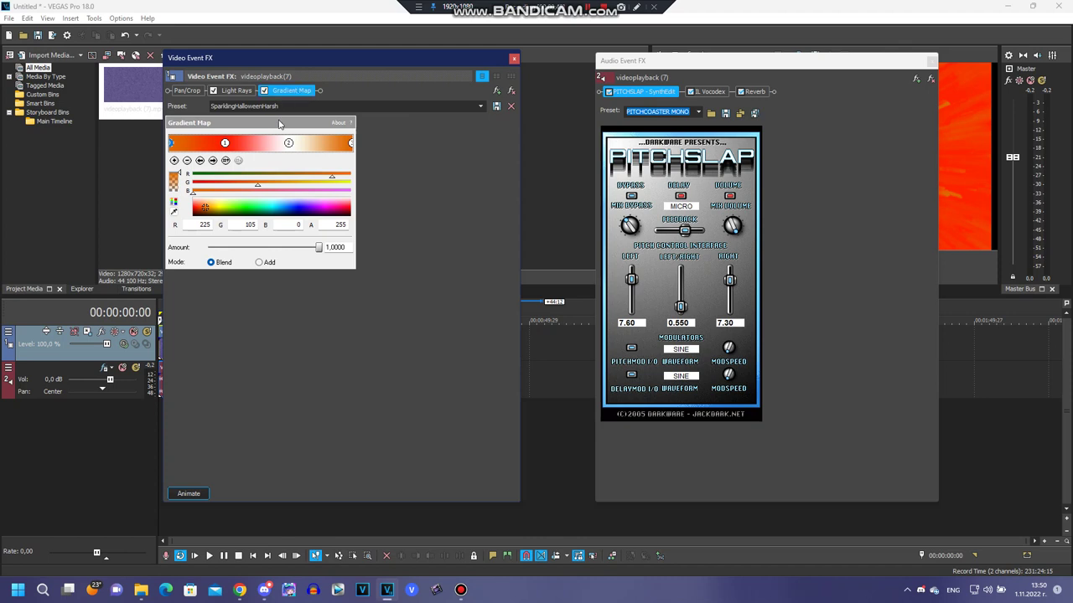
click(214, 161)
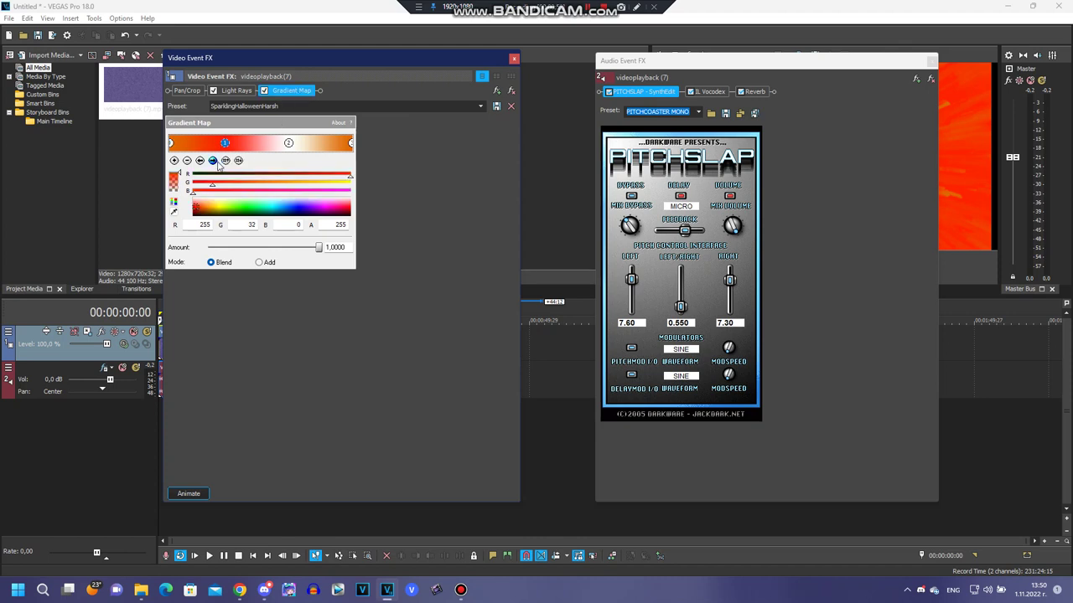
click(215, 163)
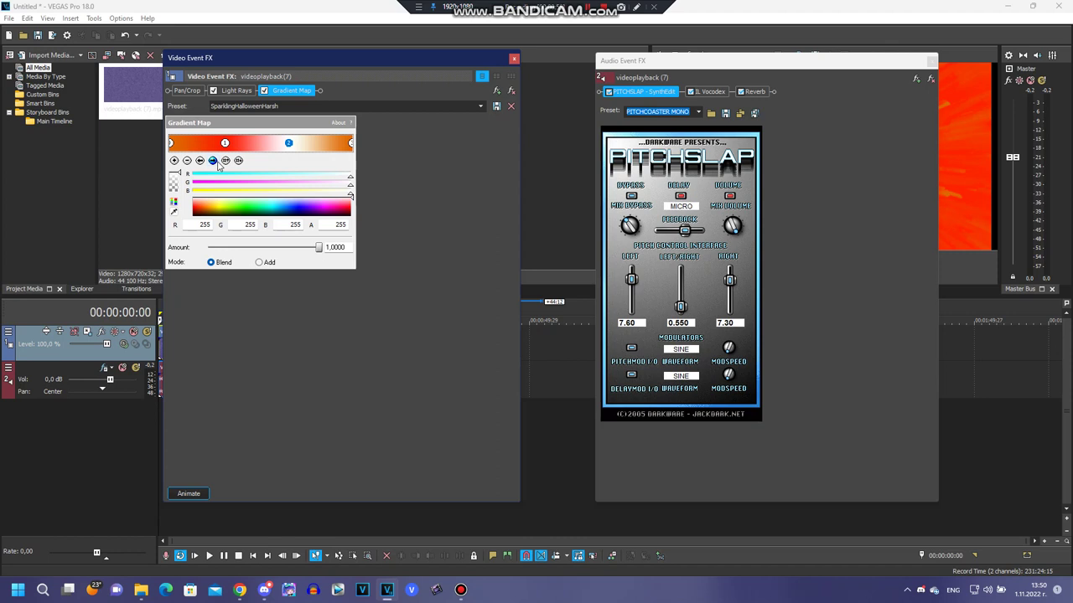
click(217, 163)
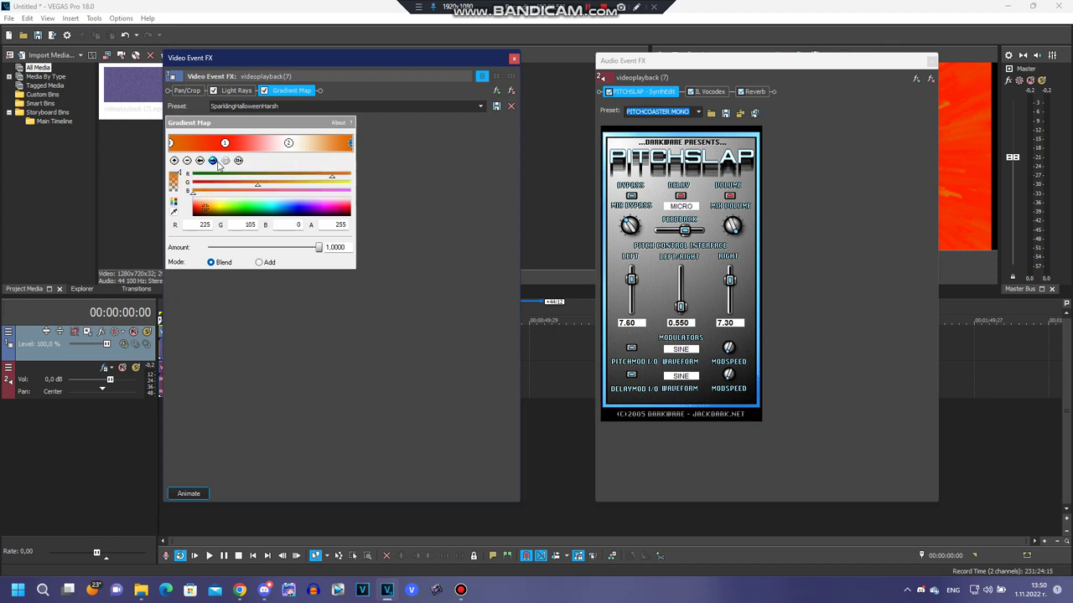
View the IL Vocodex and Reverb settings in the audio effect chain that begins with PITCHSLAP.
click(822, 187)
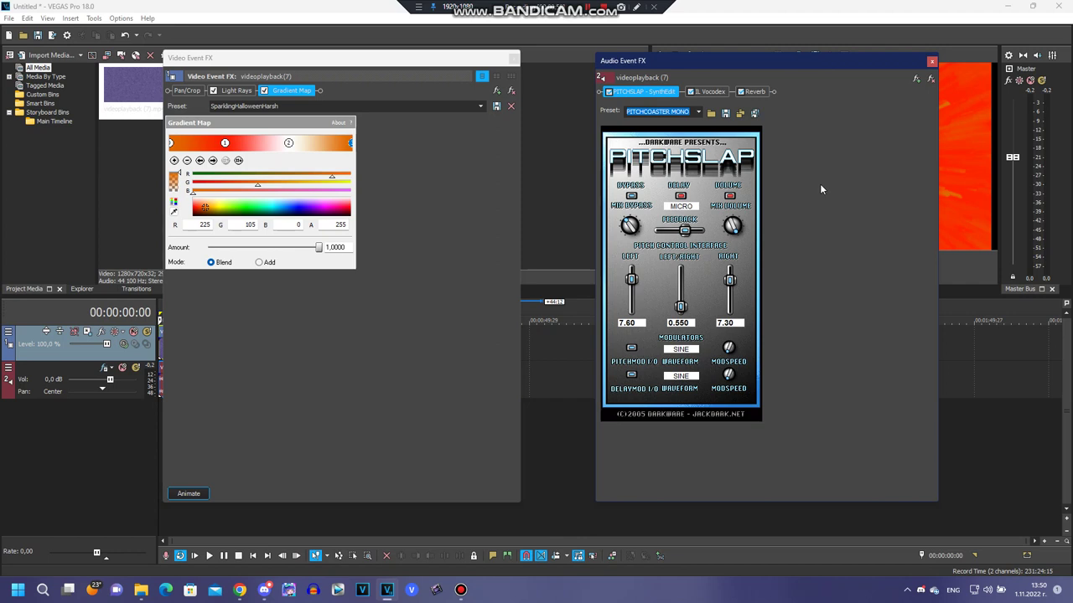
click(710, 94)
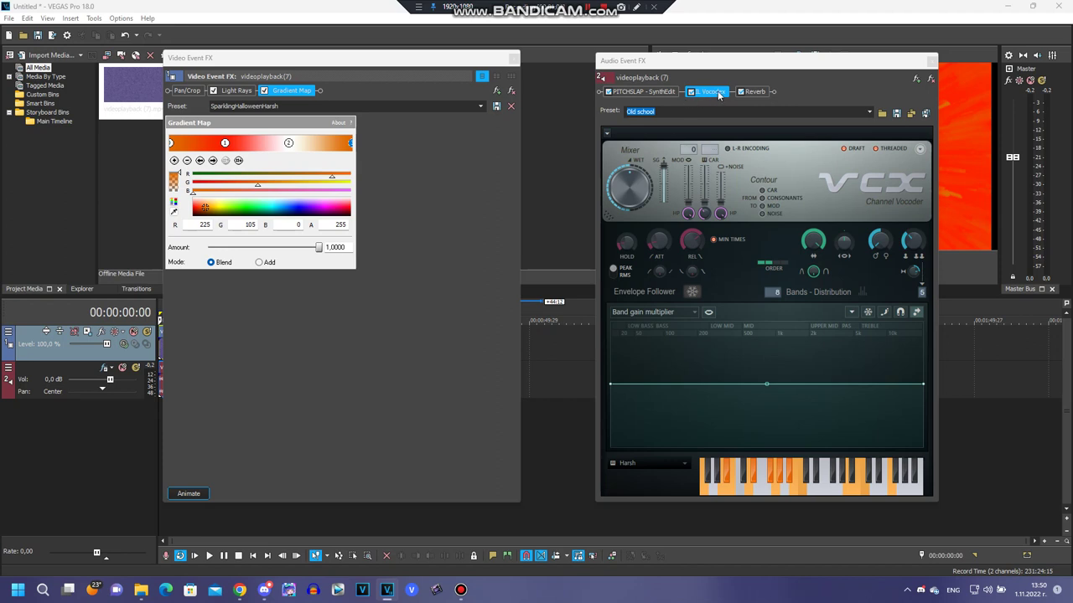
click(756, 92)
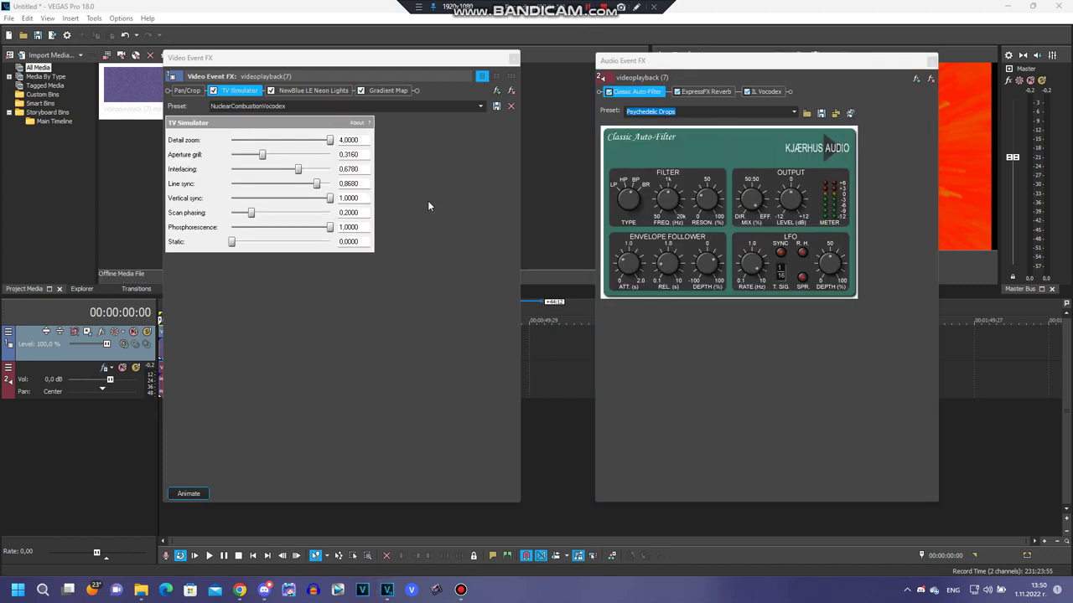
Inspect the NewBlue LE Neon Lights settings and each colour point of the NuclearHalloweenCombustionVocodex Gradient Map.
click(299, 94)
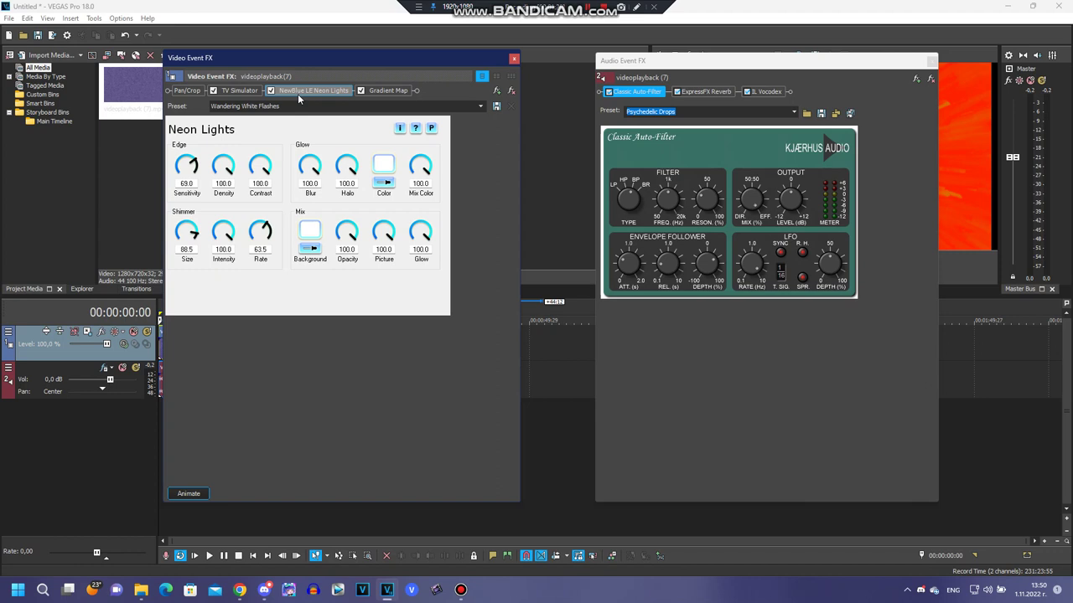
click(388, 91)
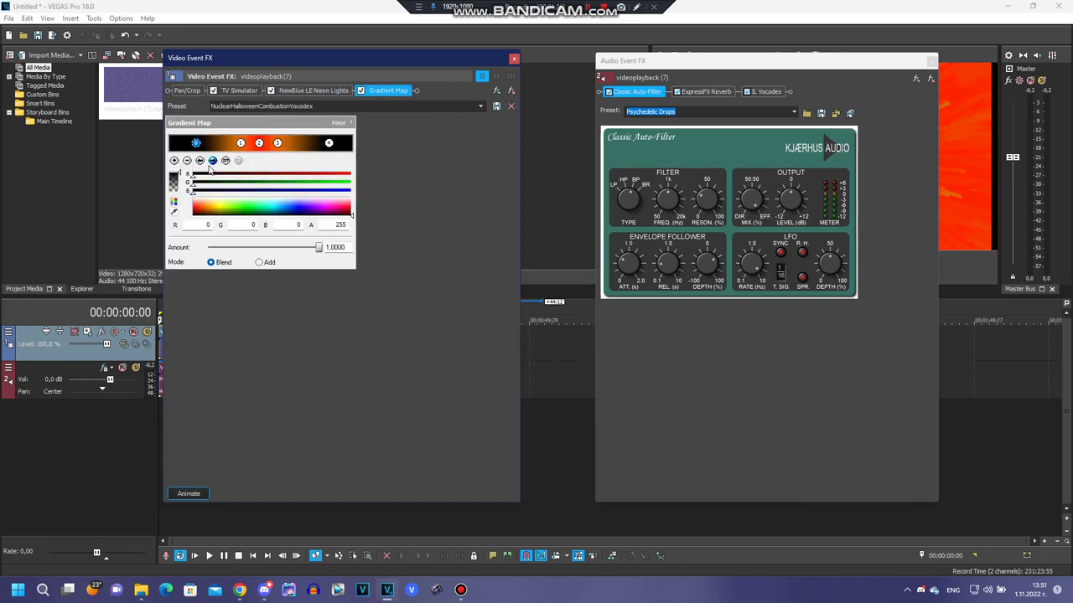
click(212, 162)
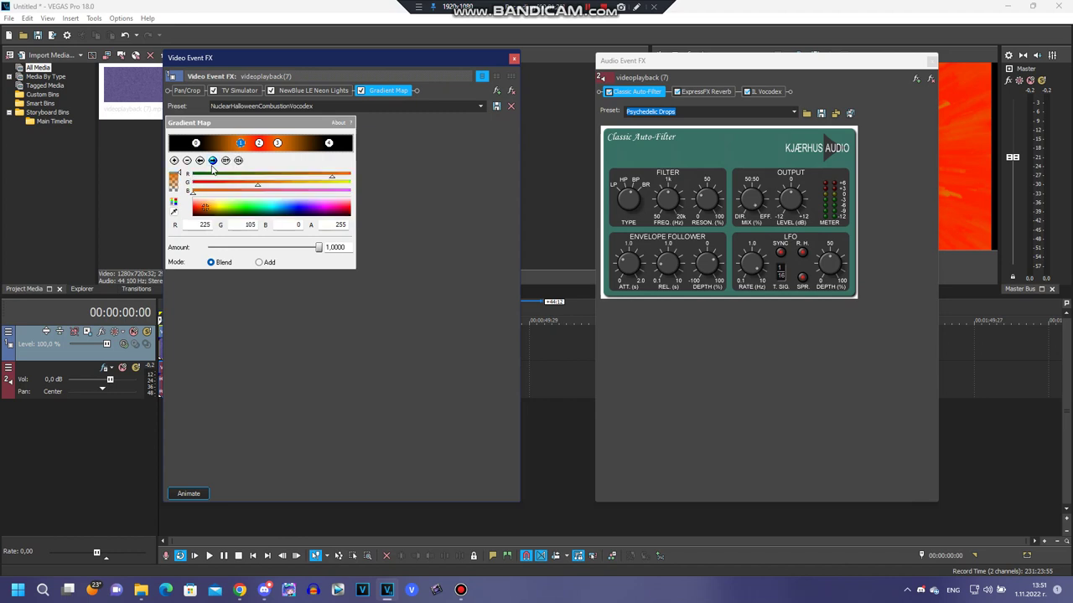
click(212, 162)
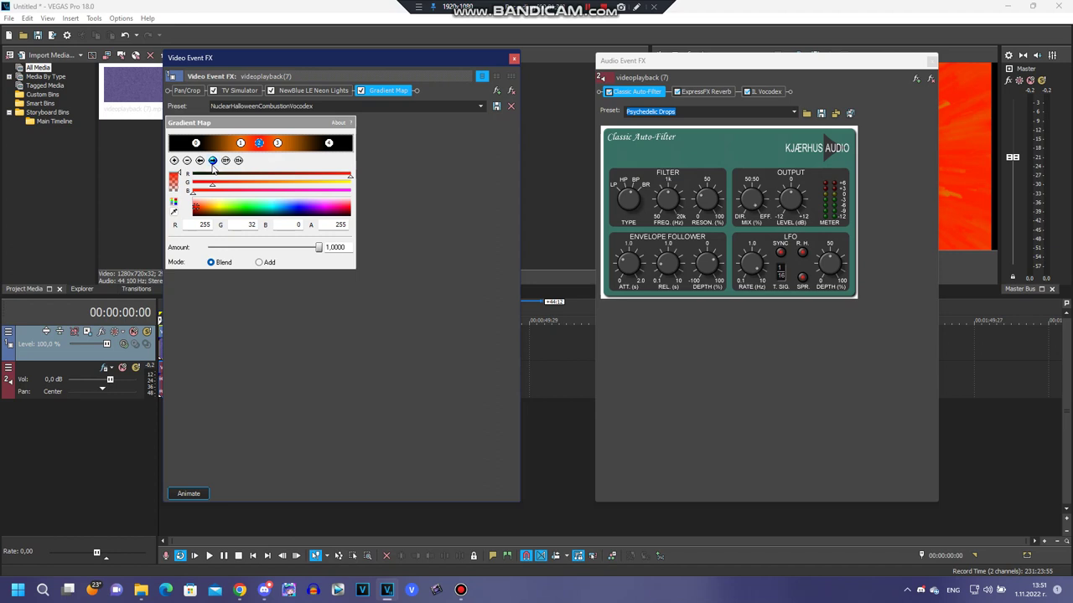
click(213, 163)
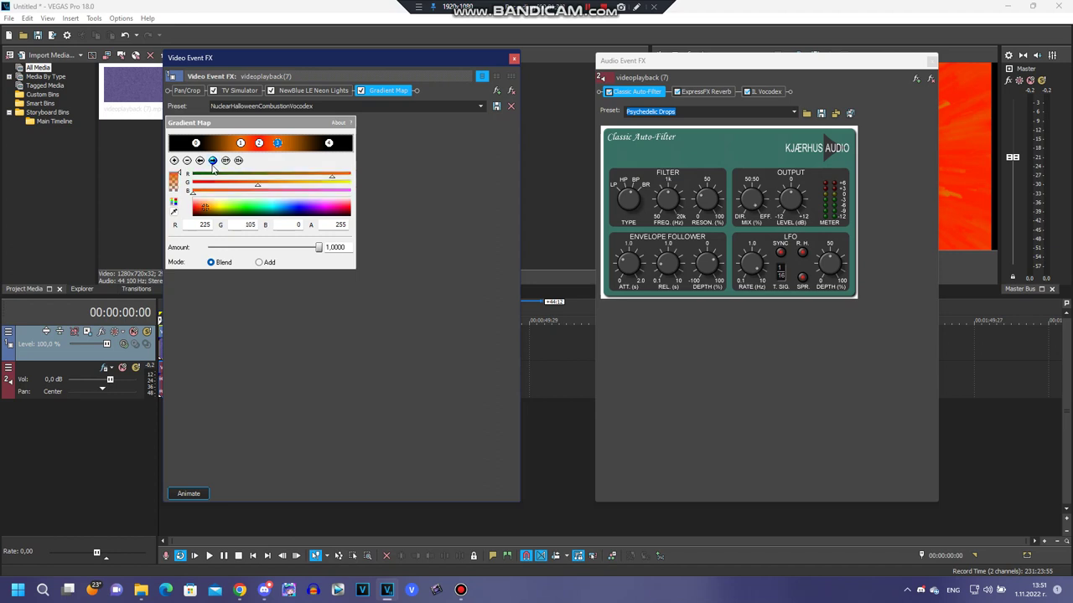
click(213, 162)
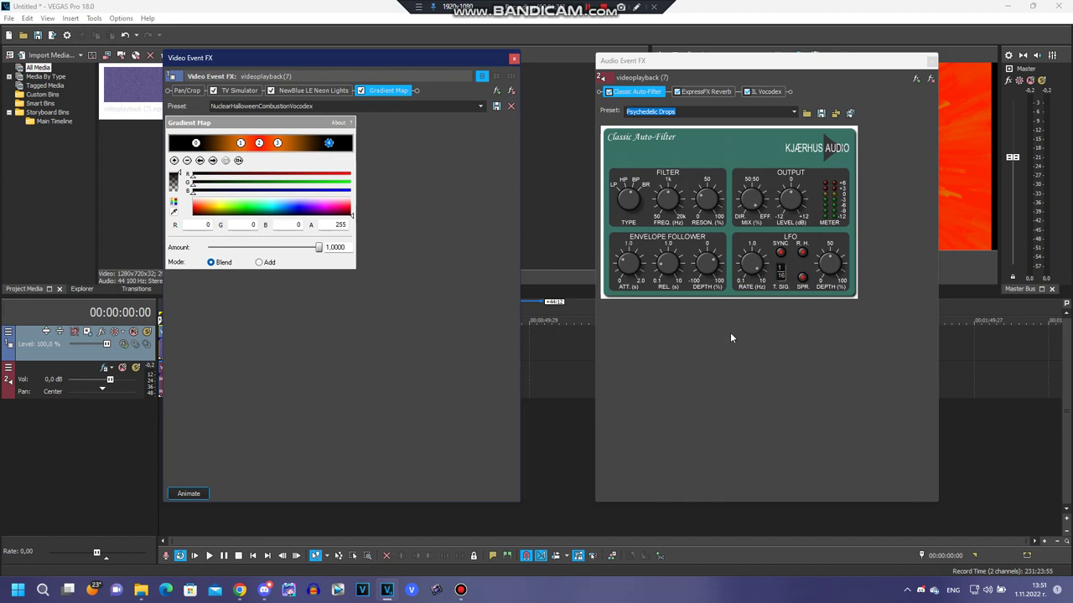
View the ExpressFX Reverb and IL Vocodex settings in the audio chain that begins with Classic Auto-Filter.
click(737, 164)
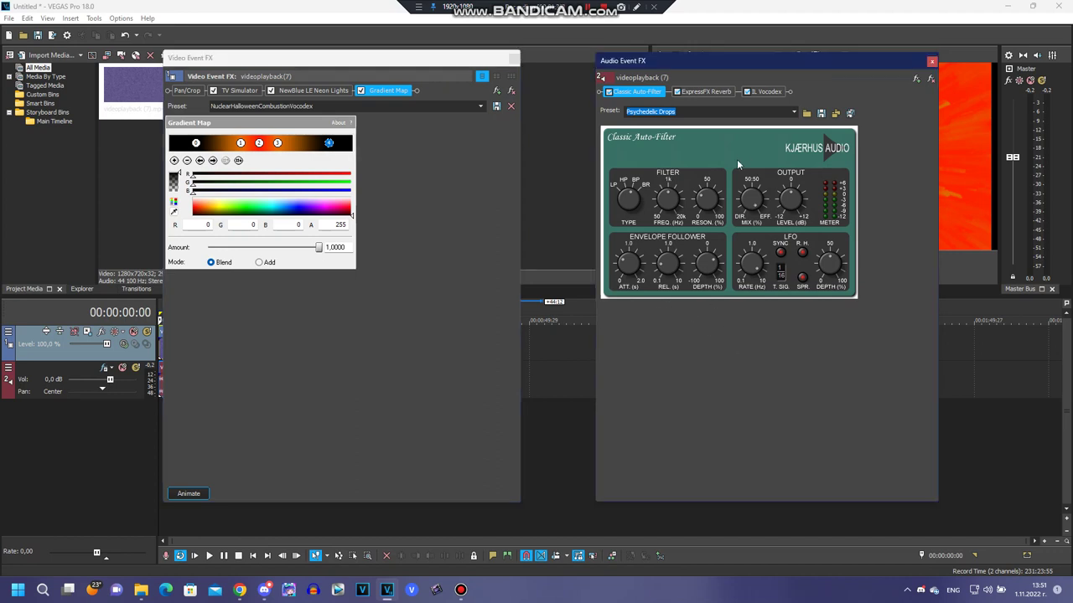
click(702, 94)
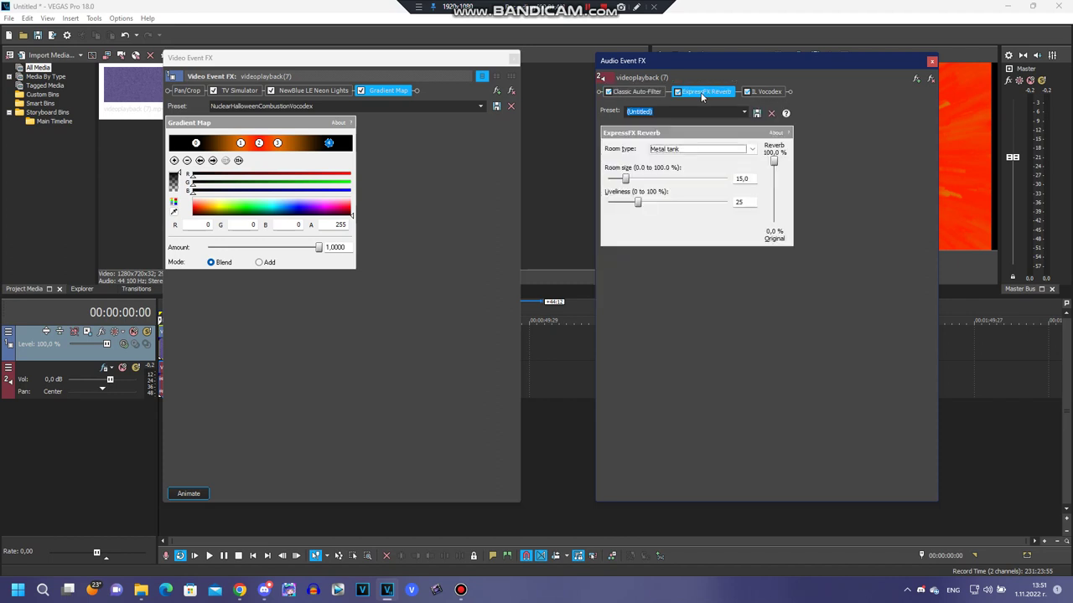
click(764, 93)
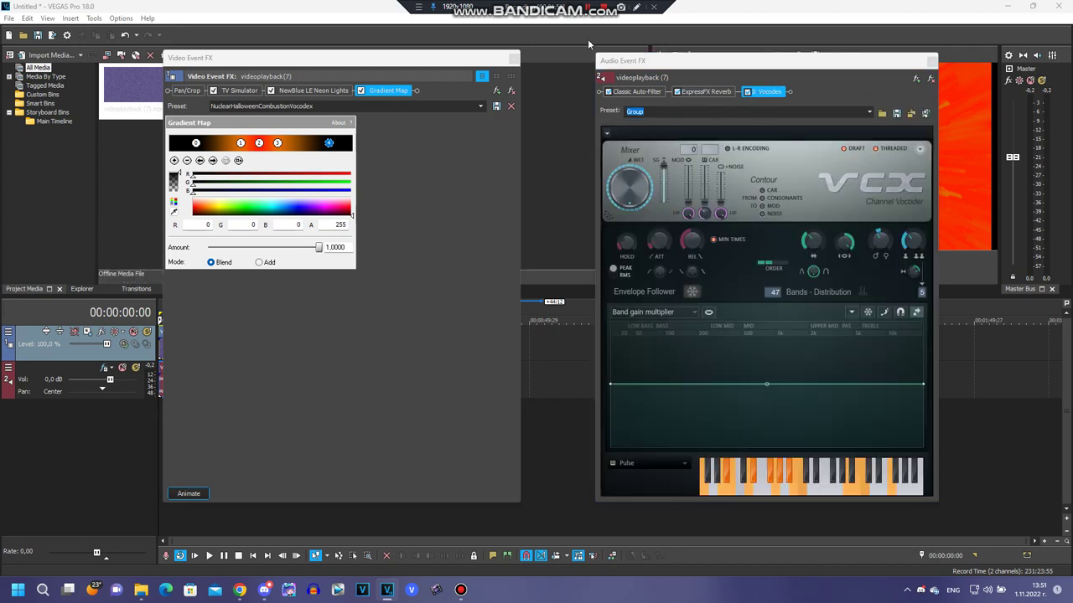
Review all colour points of the Halloween Flanged Saw Soundgoodzer Gradient Map, then bring its audio effect window forward.
click(410, 195)
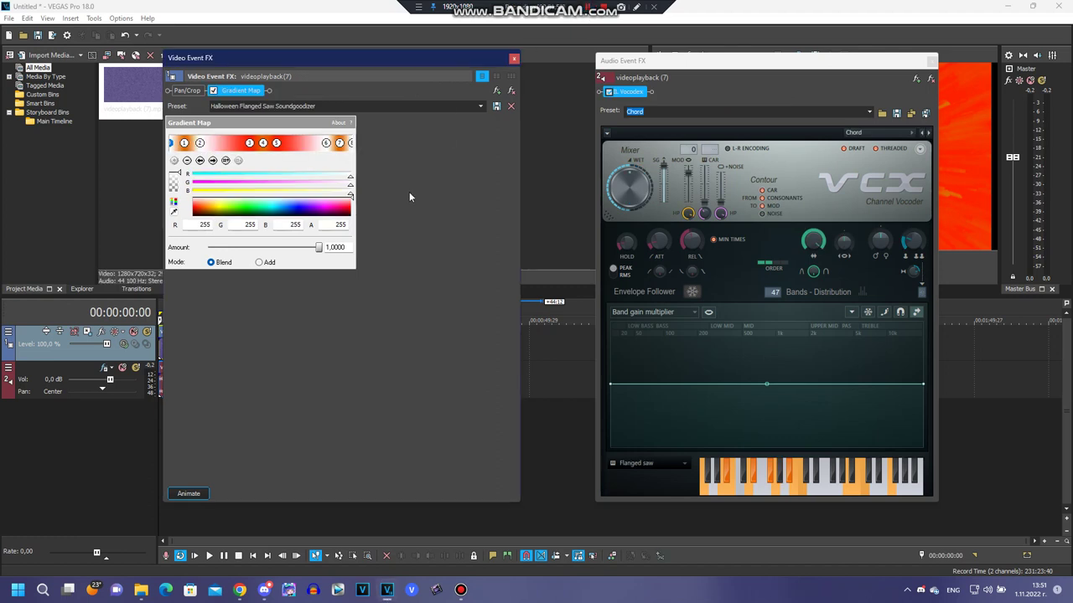
click(214, 163)
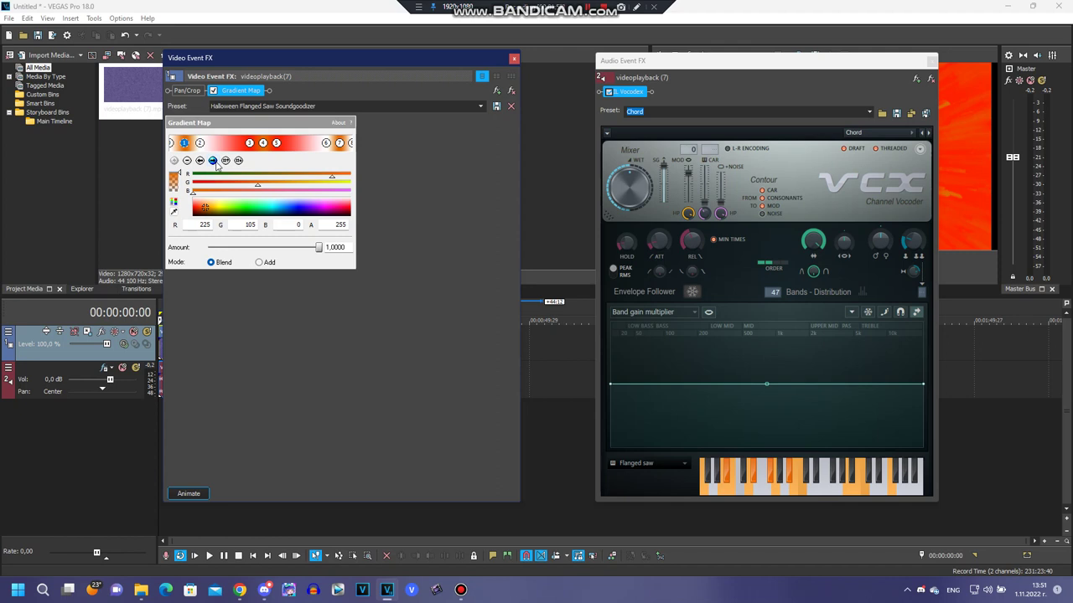
click(214, 161)
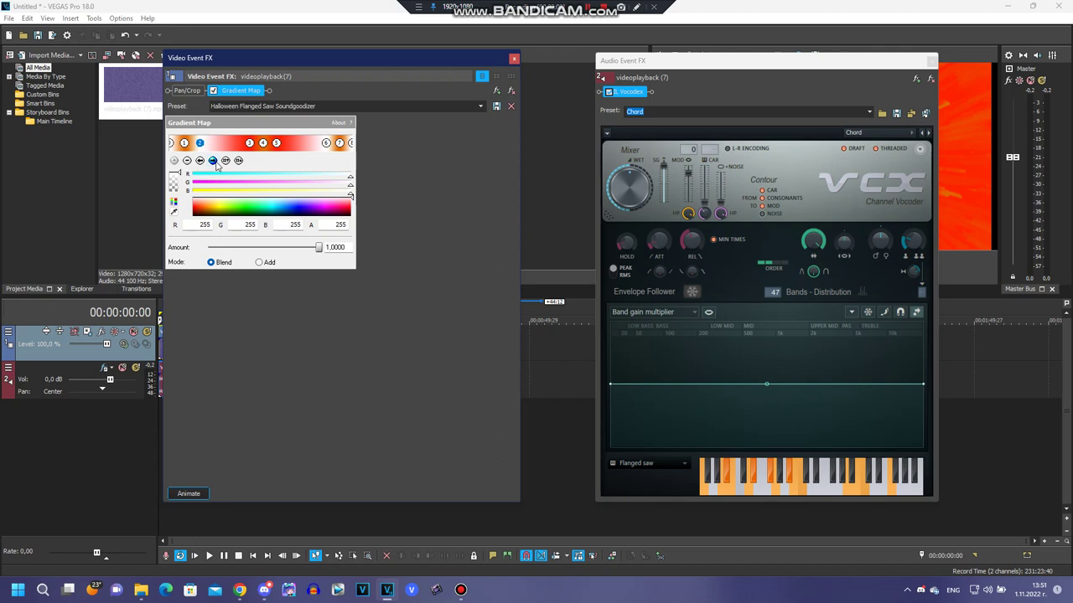
click(214, 161)
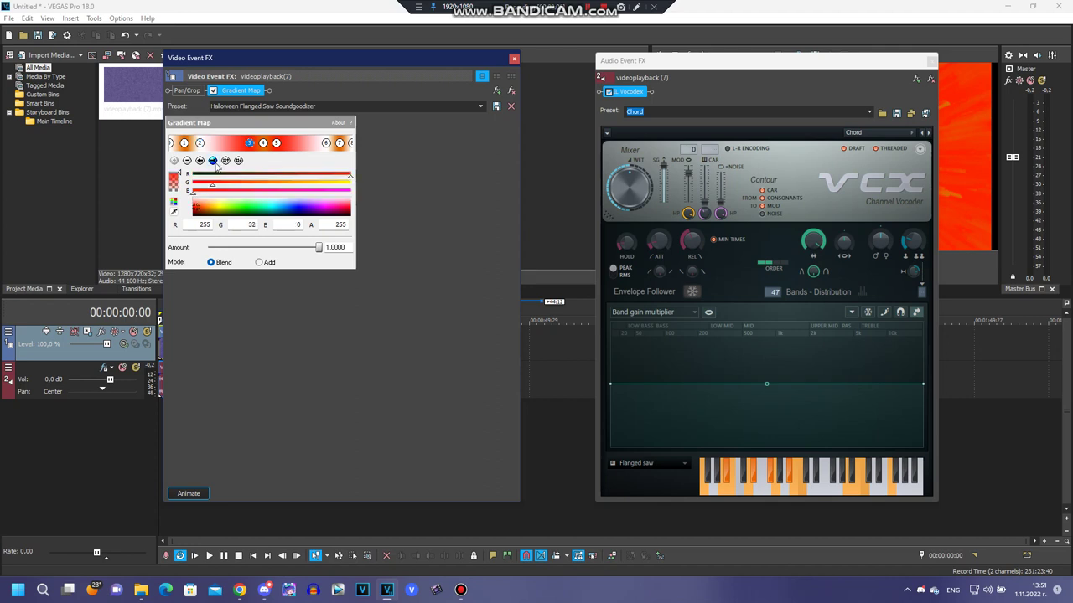
click(213, 161)
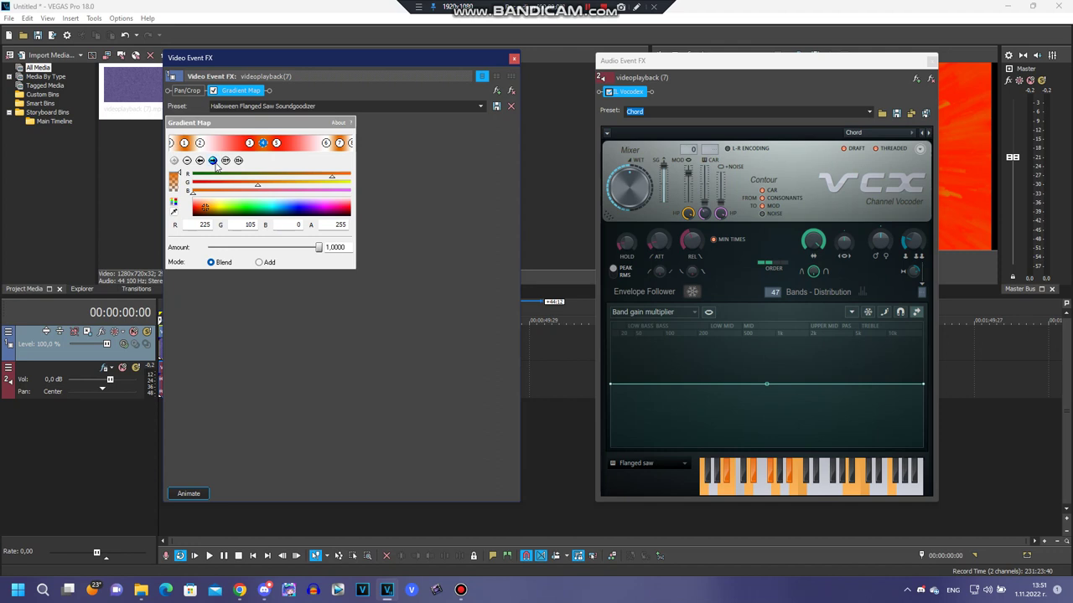
click(213, 161)
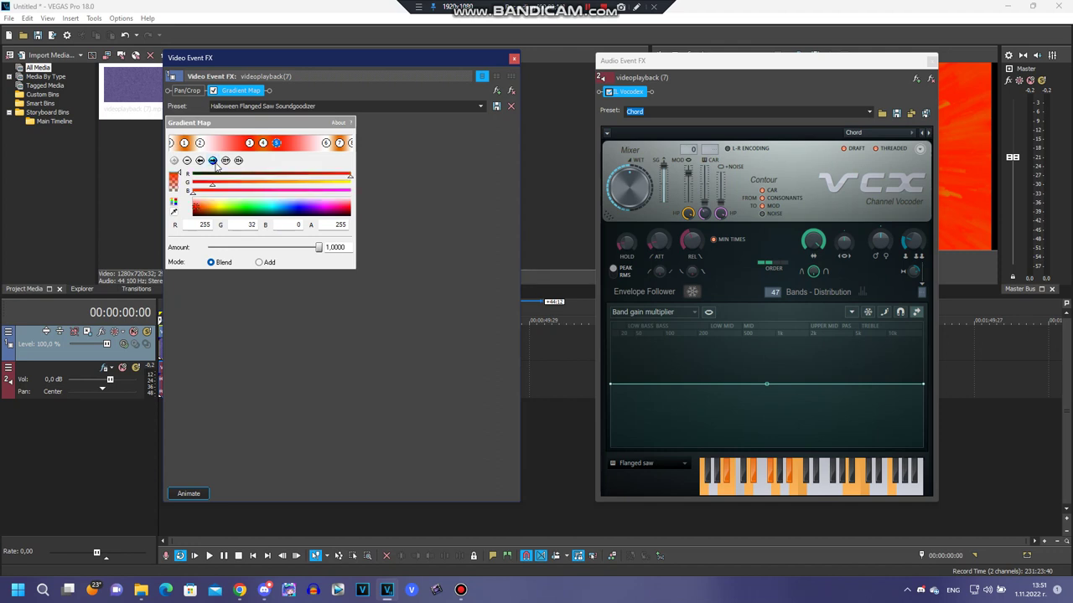
click(213, 161)
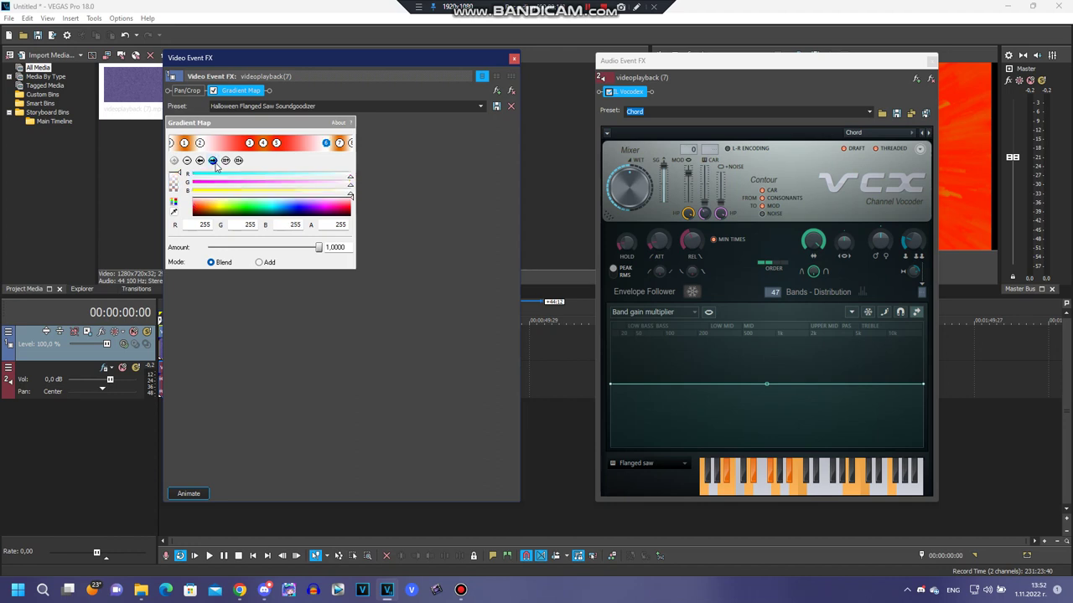
click(213, 160)
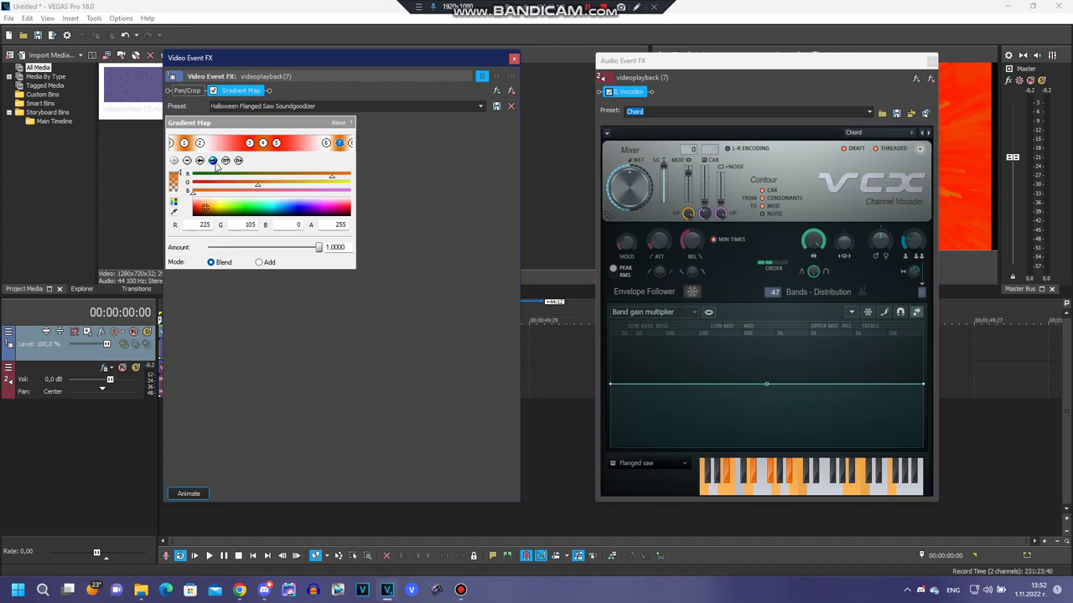
click(214, 161)
click(779, 85)
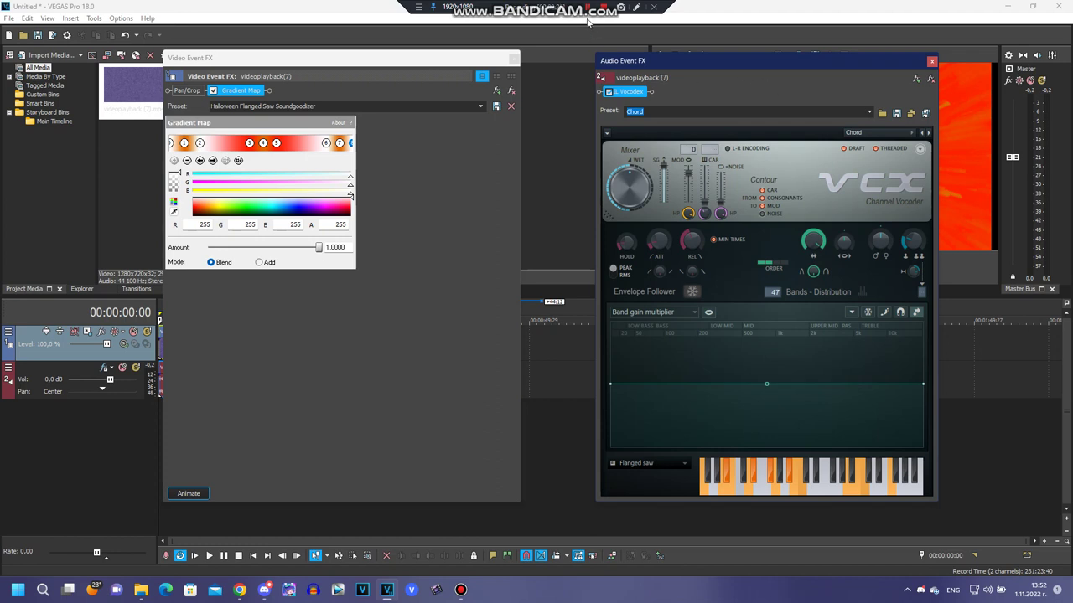
Review each colour point of the Halloween Ultra Ensemble Gradient Map, then bring its audio effect window forward.
click(368, 241)
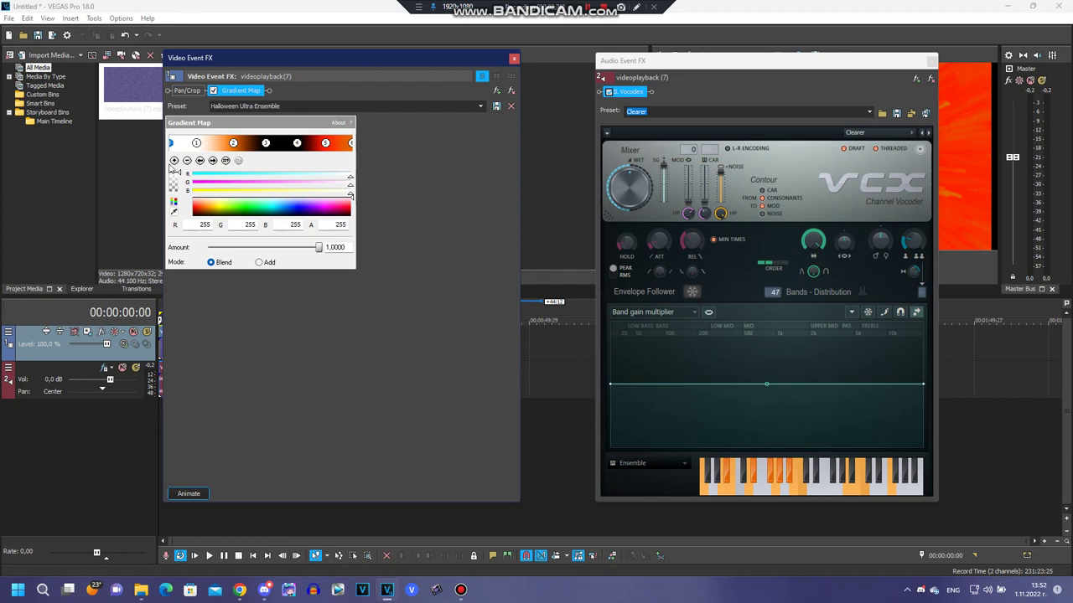
click(212, 160)
click(213, 161)
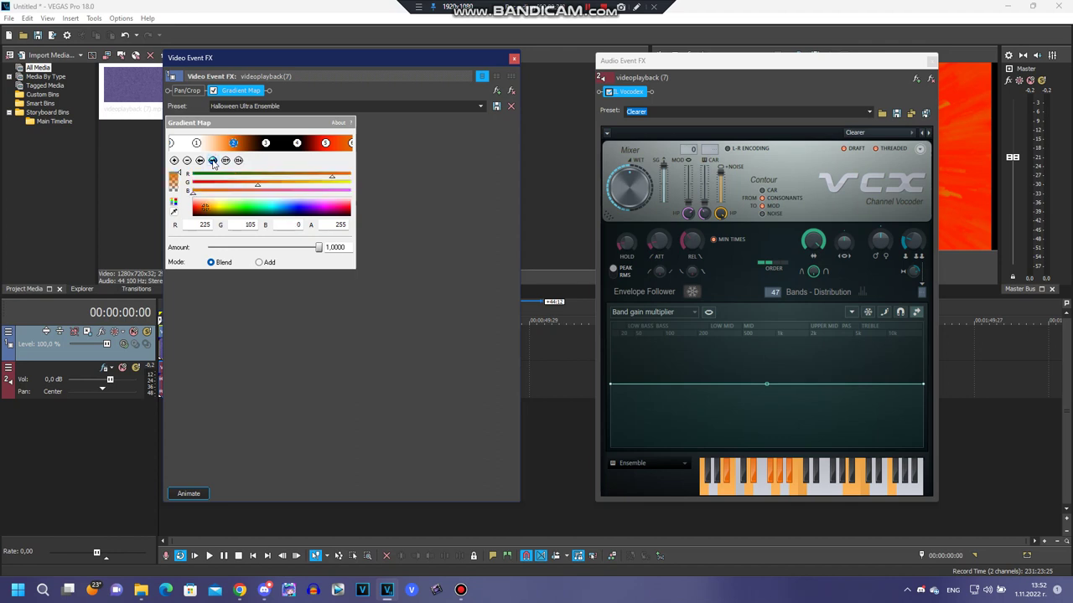
click(213, 161)
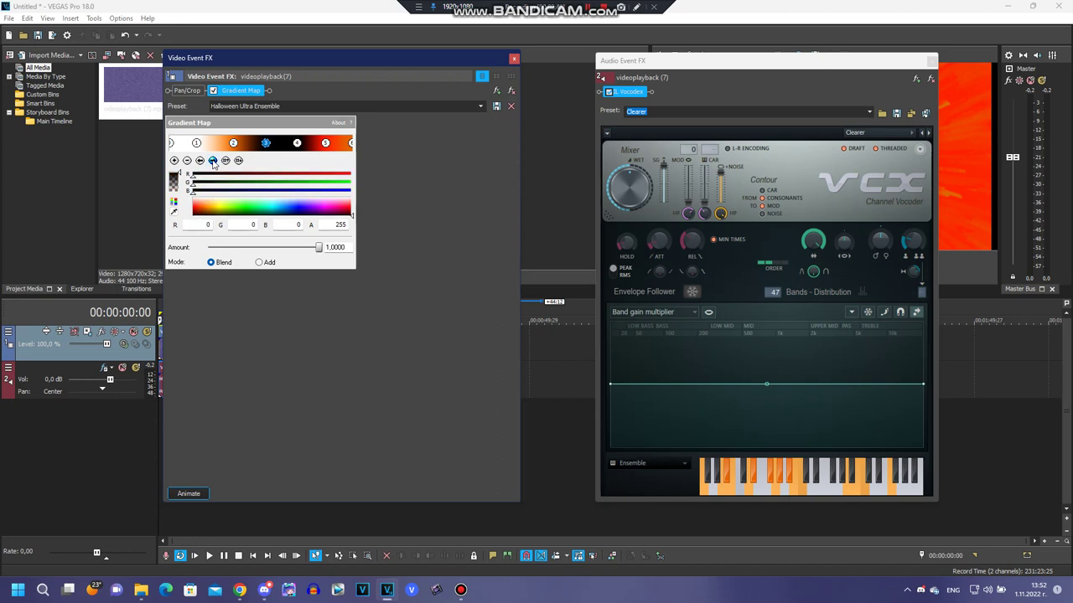
click(212, 161)
click(213, 161)
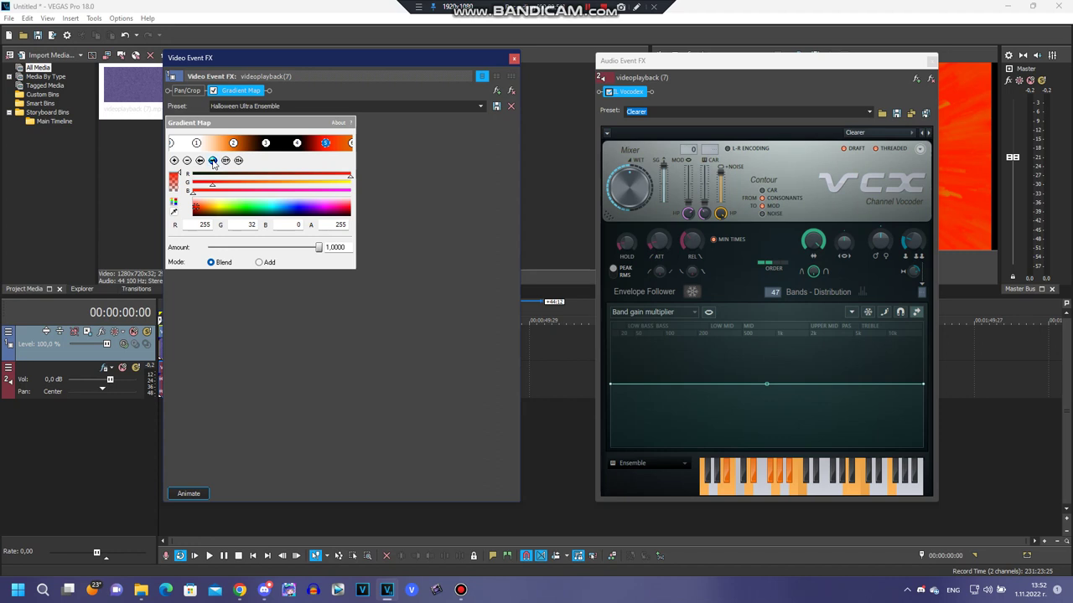
click(213, 161)
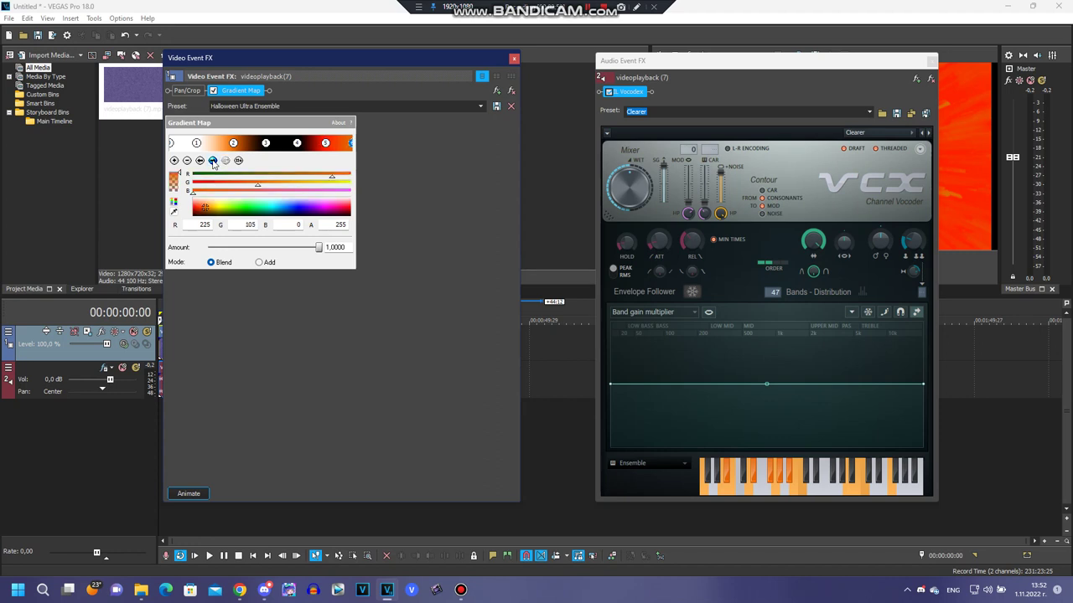
click(725, 83)
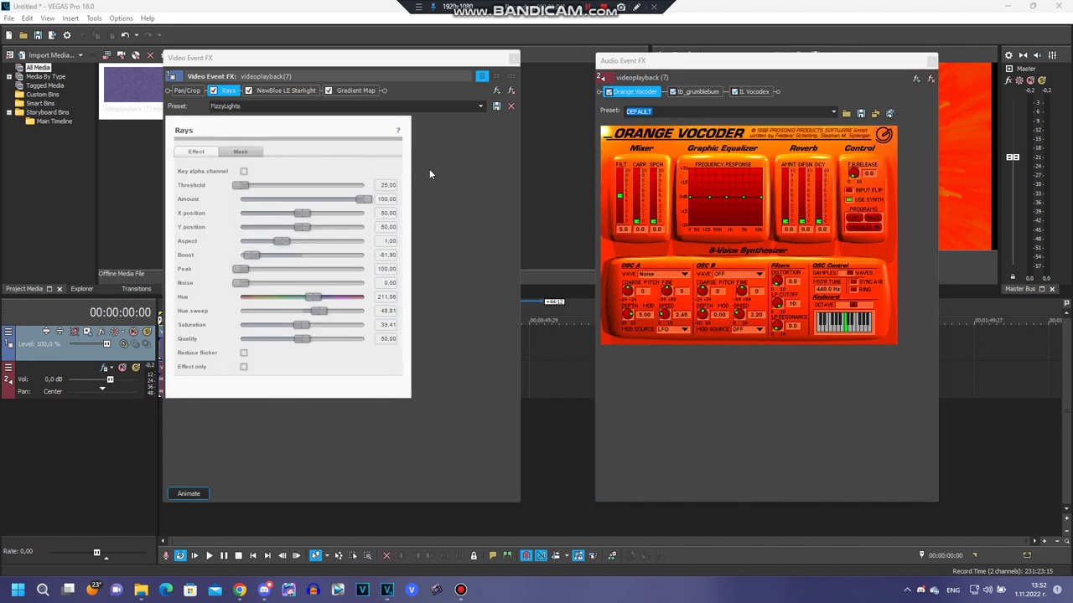
Inspect the NewBlue LE Starlight settings and each colour point of the FizzyHalloweenLights Gradient Map.
click(295, 92)
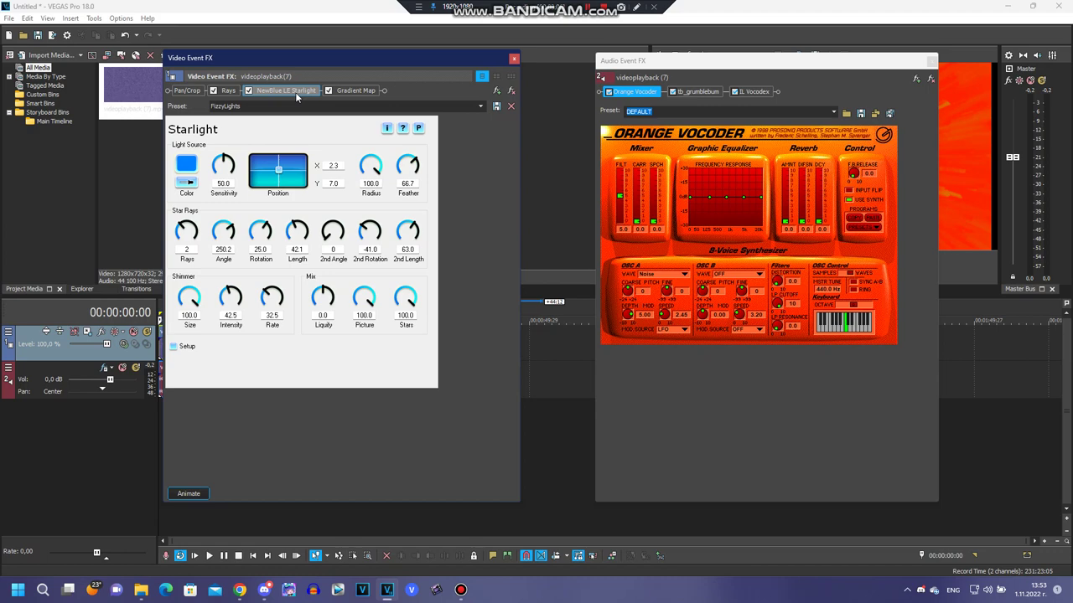
click(353, 92)
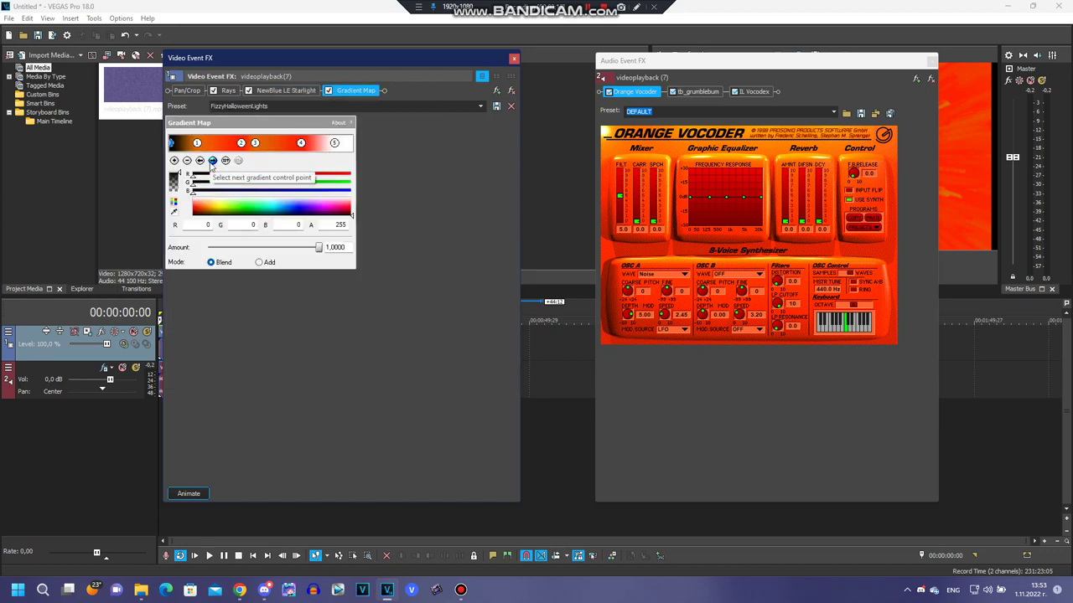
click(212, 161)
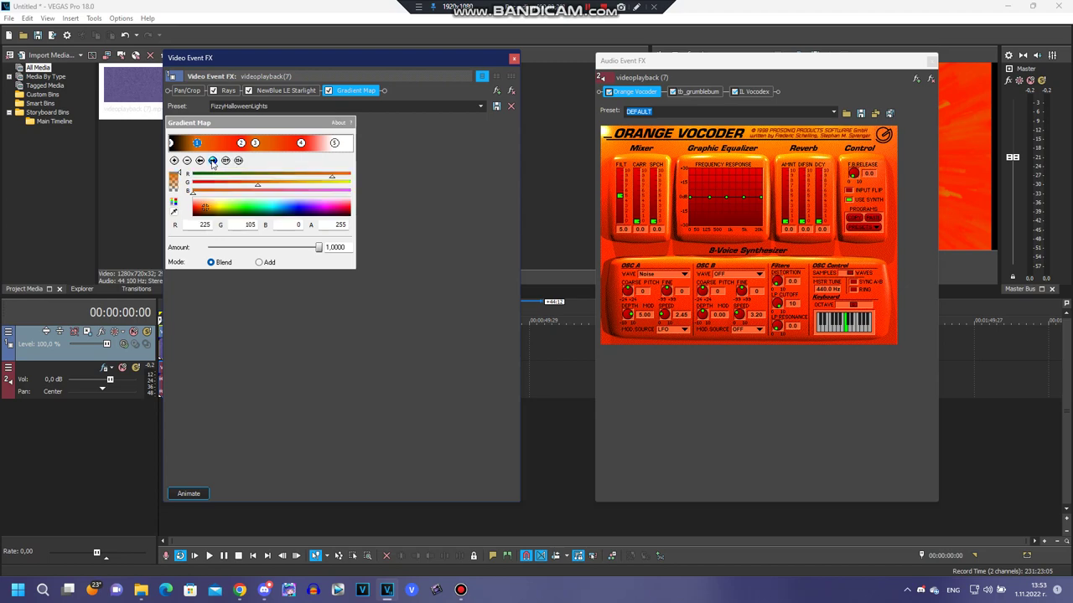
click(212, 161)
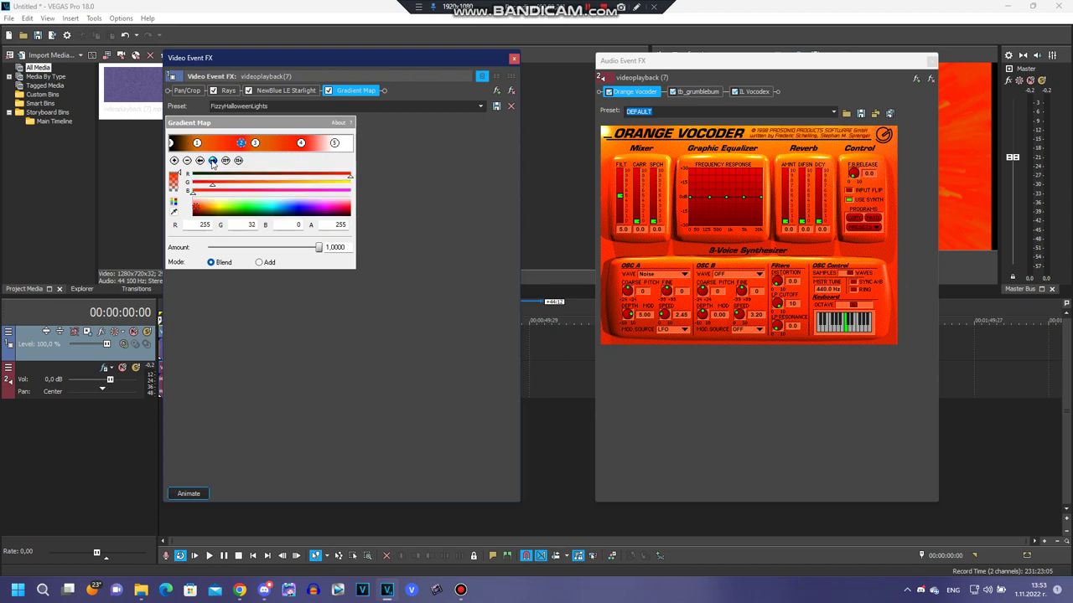
click(212, 161)
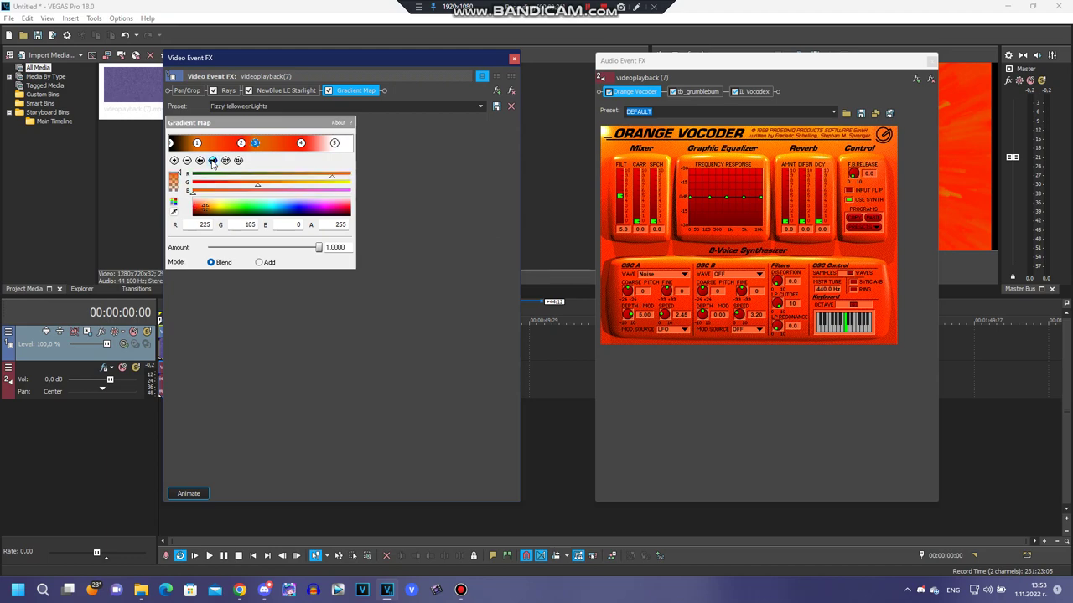
click(212, 161)
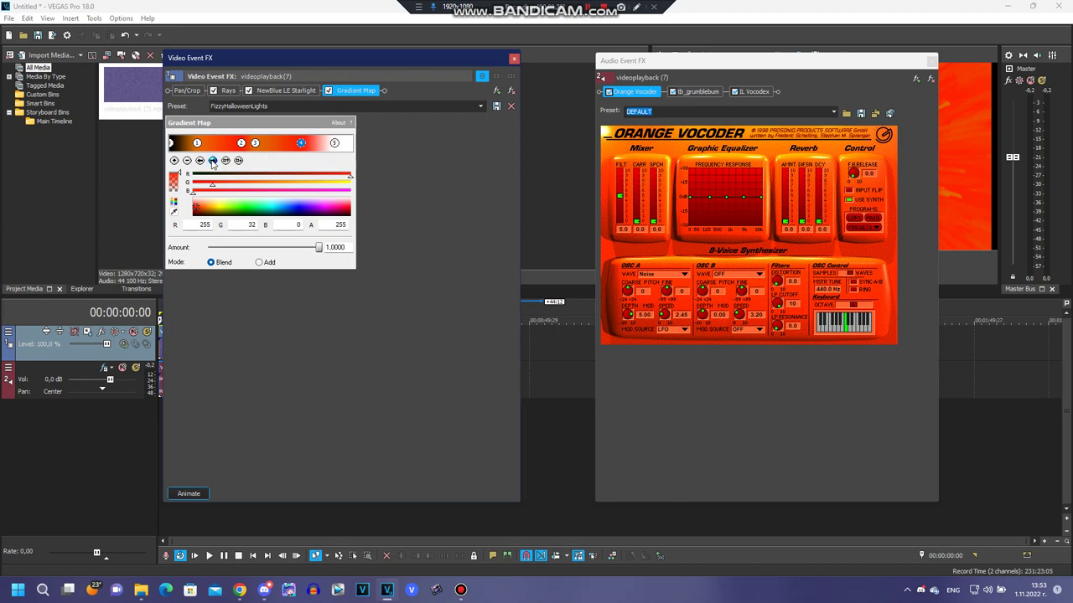
click(213, 161)
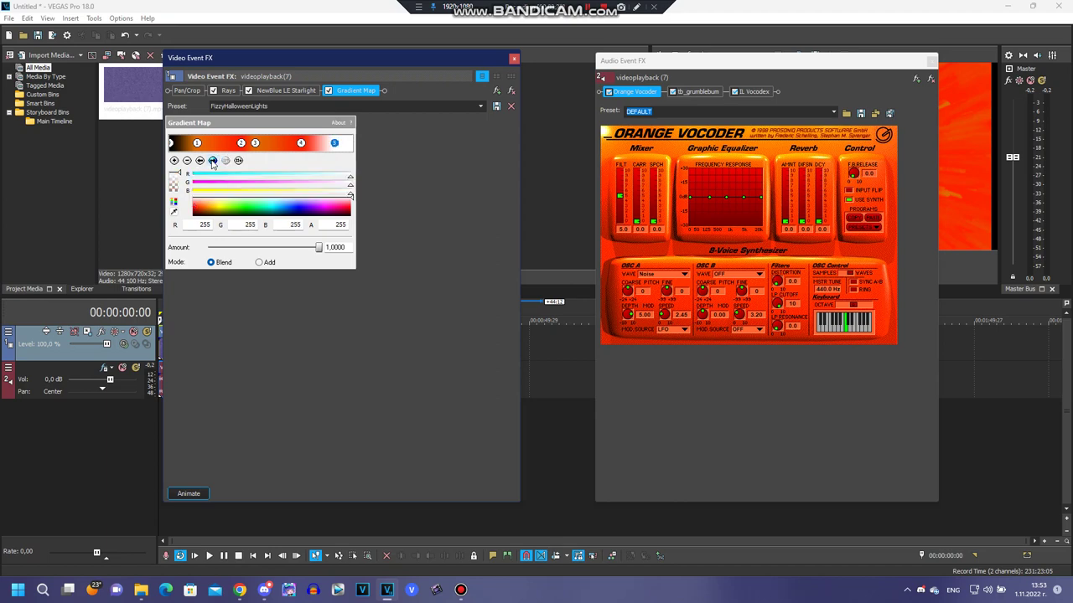
View the tb_grumblebum and IL Vocodex settings in the audio effect chain that begins with Orange Vocoder.
click(718, 411)
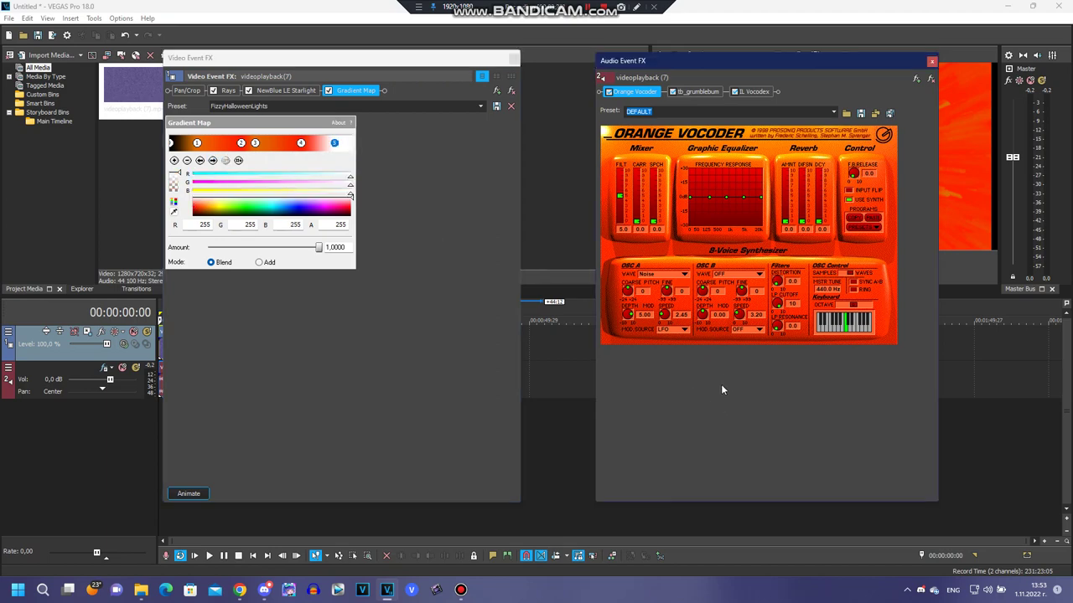
click(699, 91)
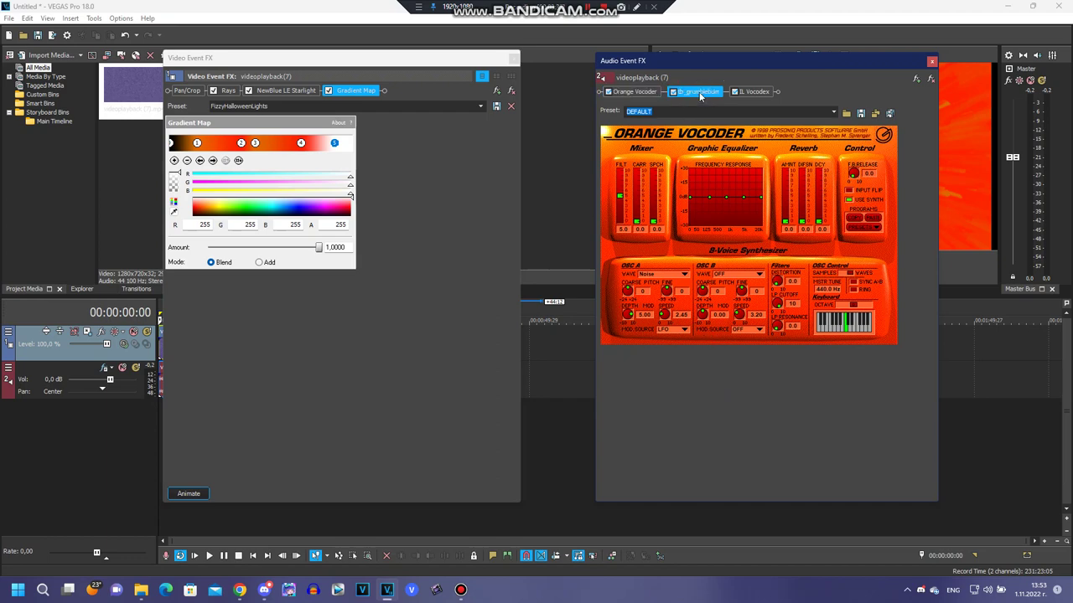
click(750, 93)
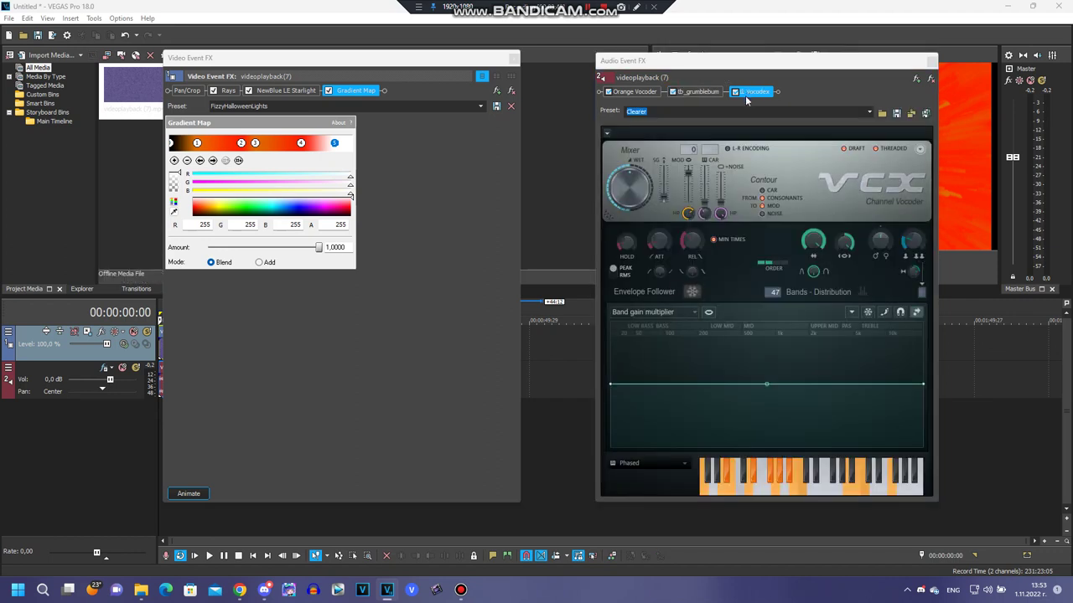
Close the audio and video event effect windows and play the project from the start of the timeline.
click(932, 61)
click(513, 62)
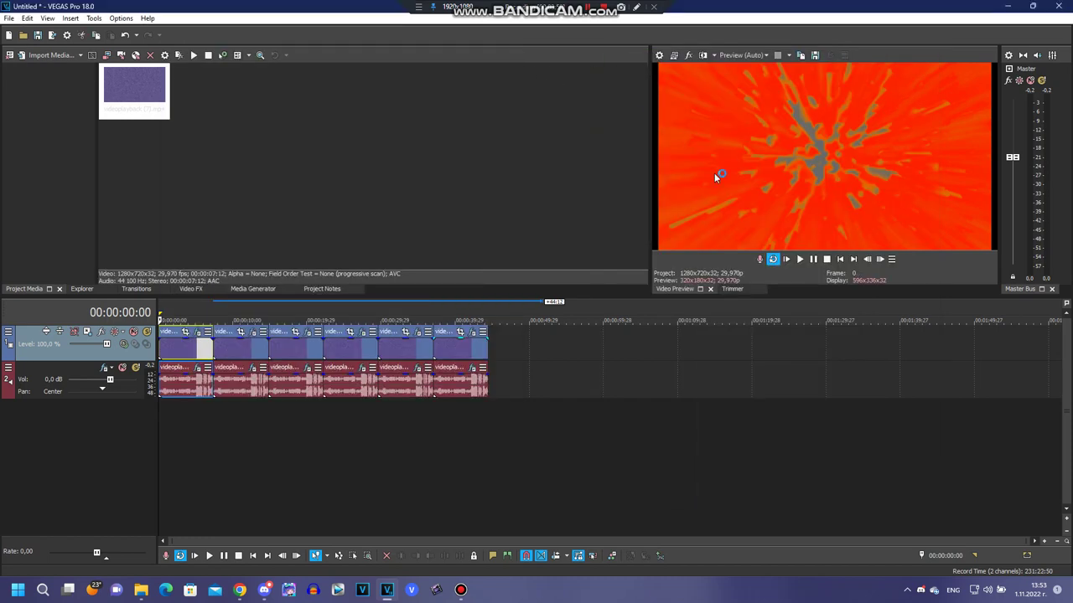
click(786, 259)
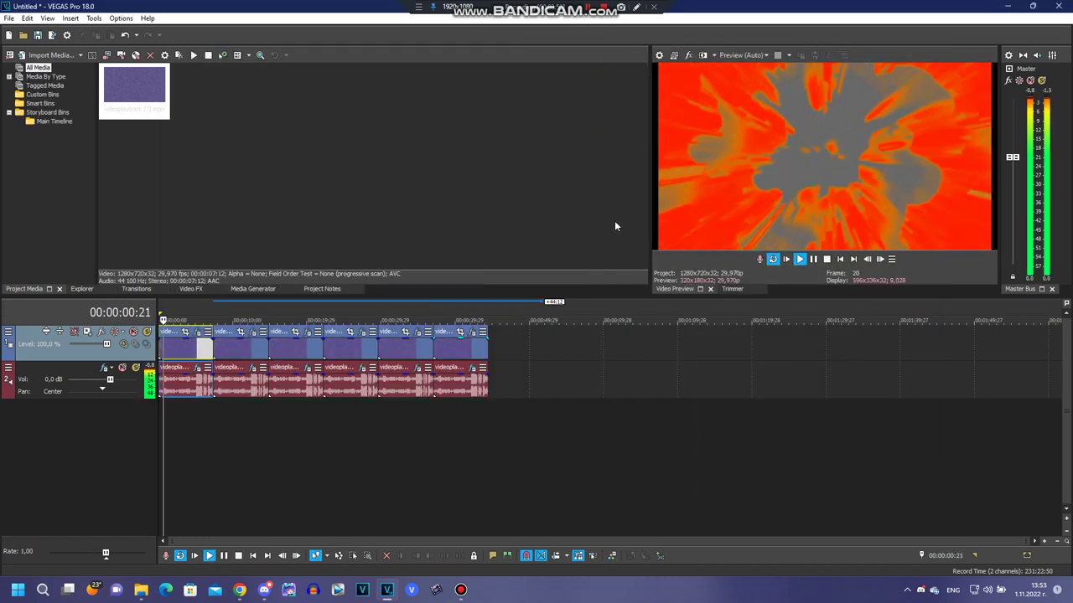